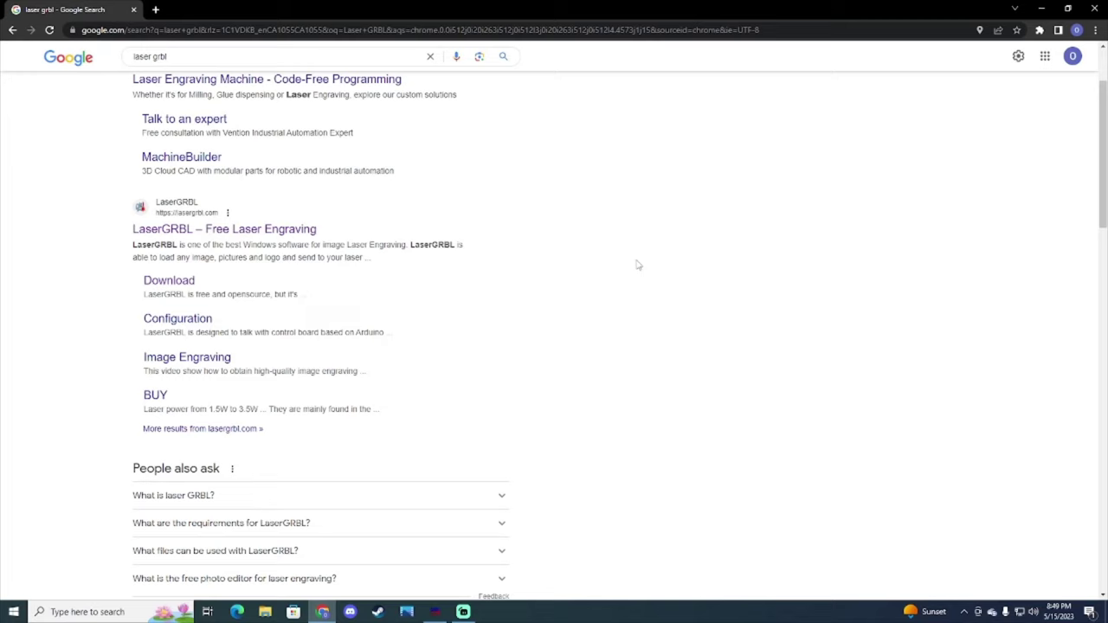
- Open the LaserGRBL website from search results and download the installer from its Download page
click(300, 232)
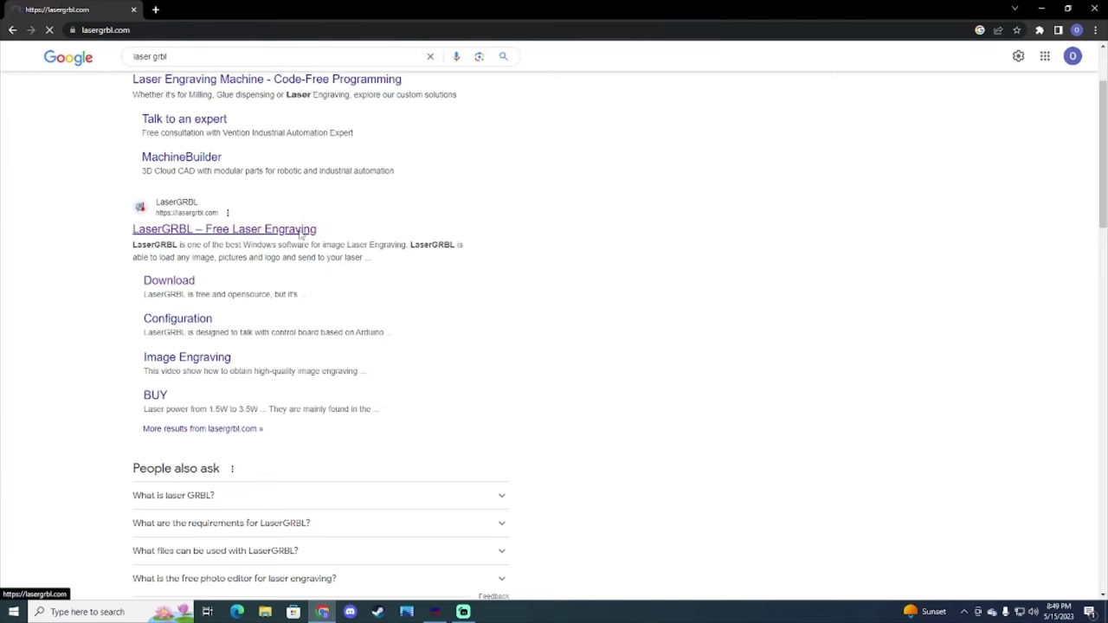
scroll(308, 242, down, 3)
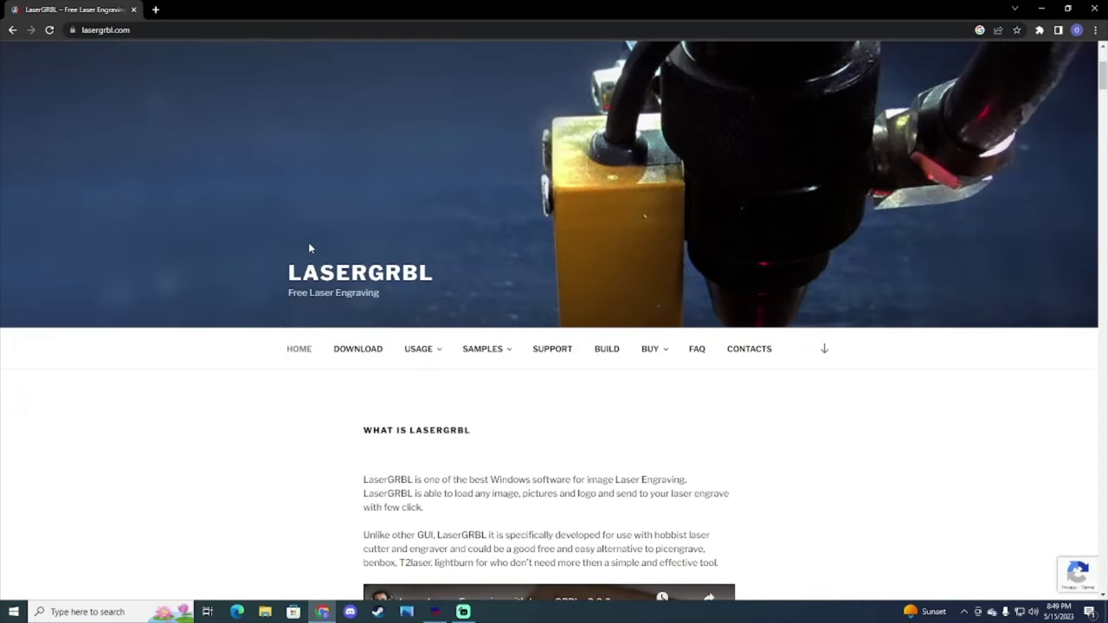
scroll(222, 247, down, 3)
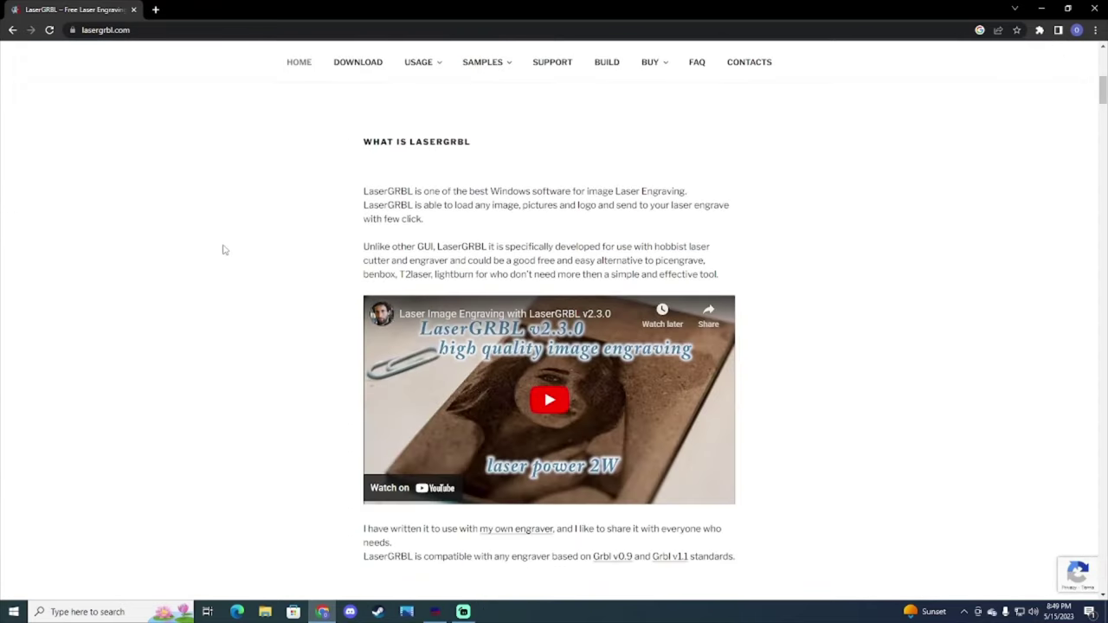
scroll(223, 247, up, 3)
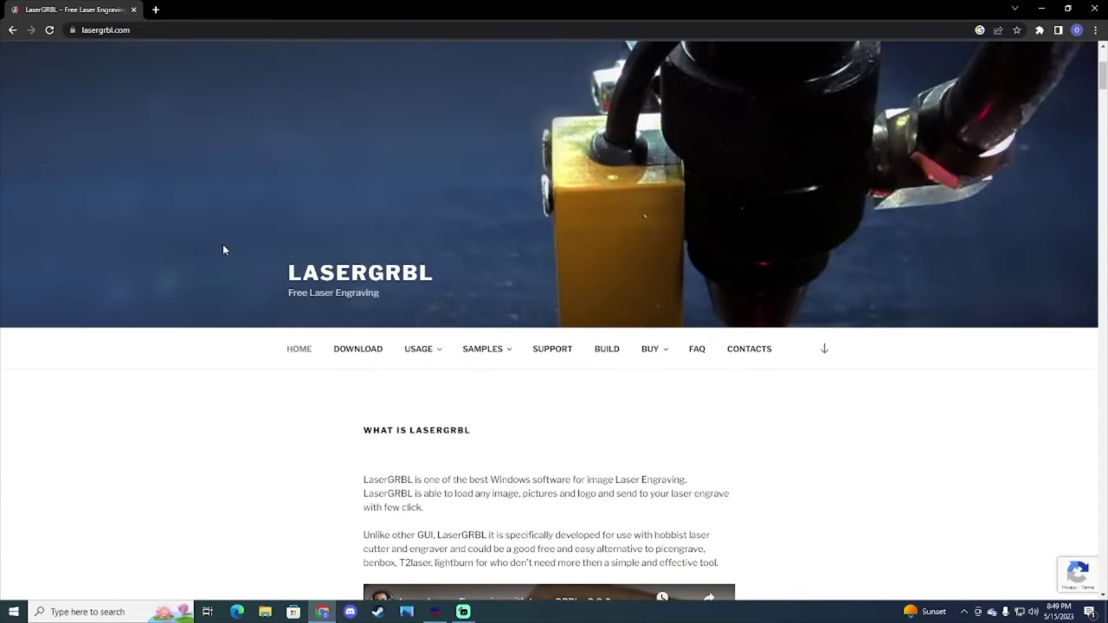
click(360, 350)
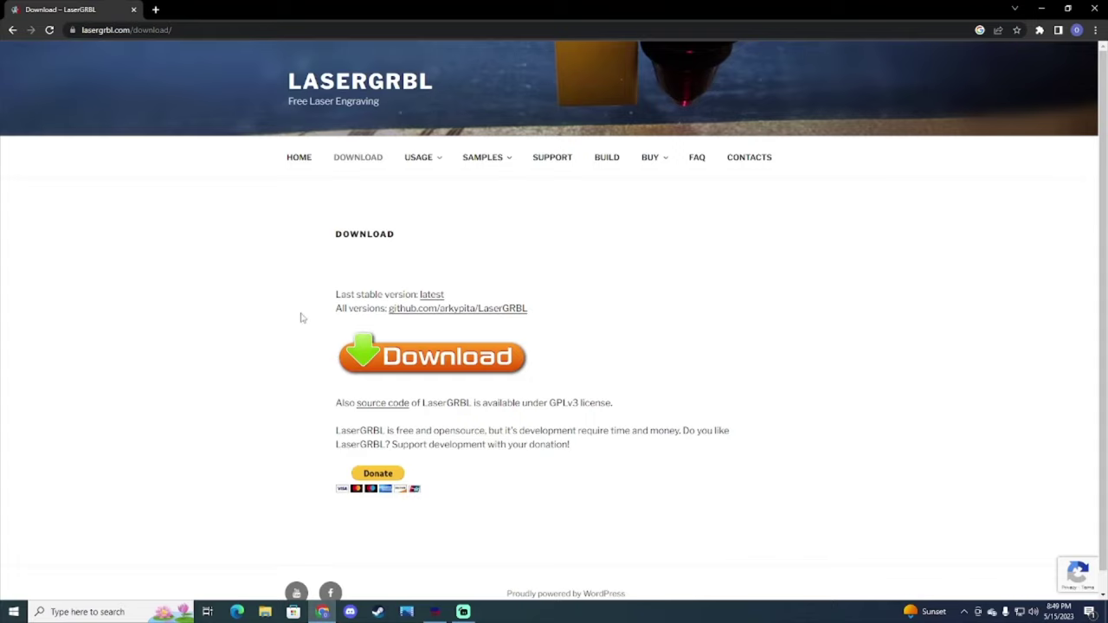
click(412, 365)
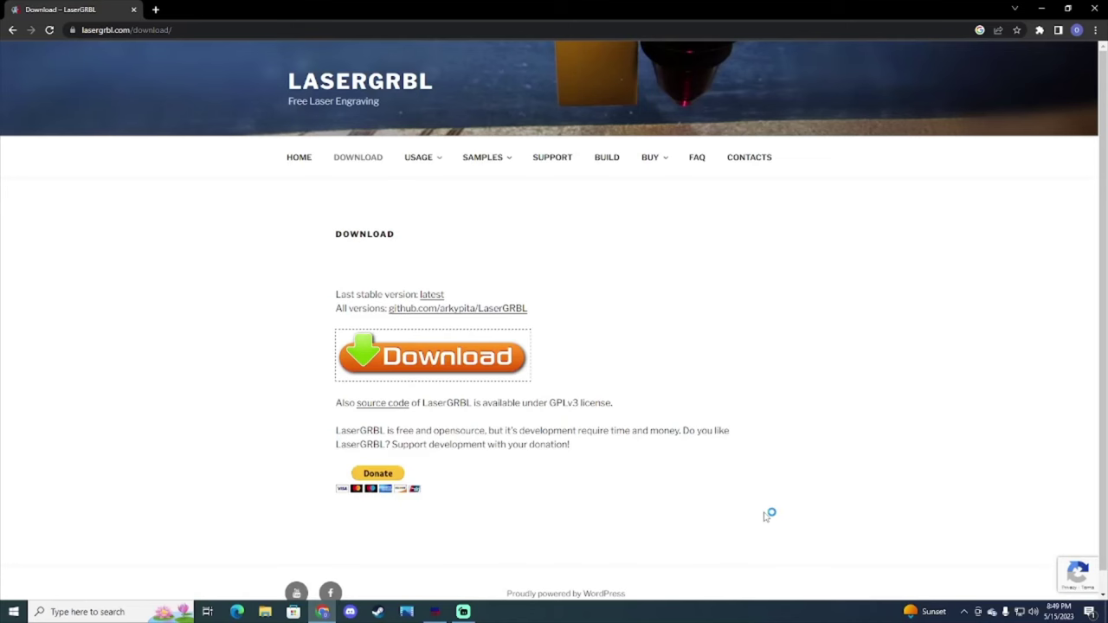
click(435, 613)
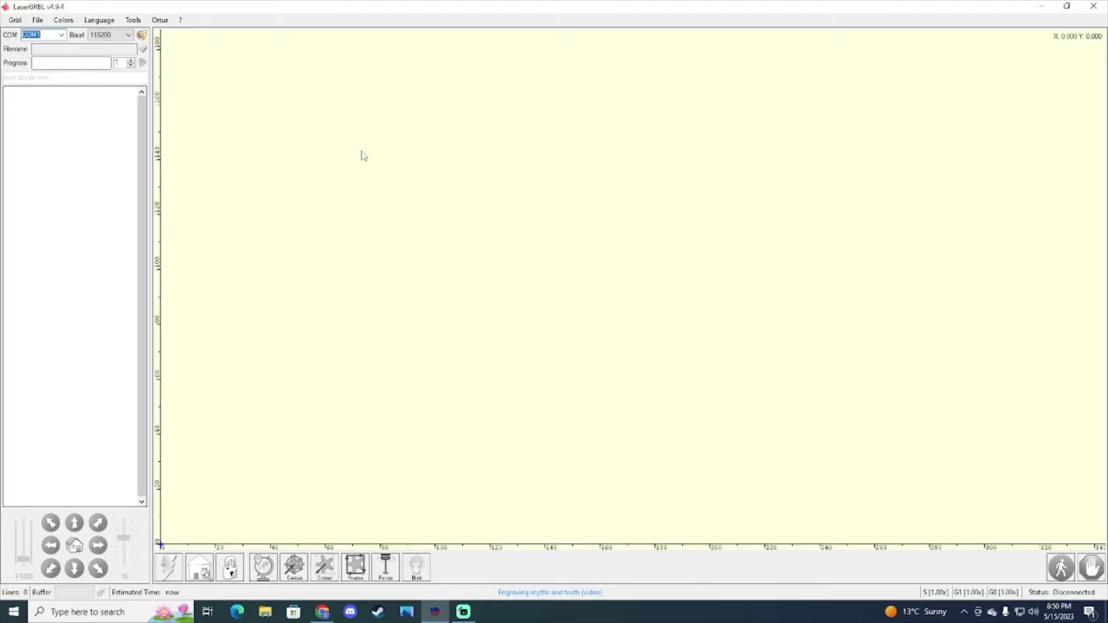
- Open the most recent winter cabin JPG in the Import Raster Image dialog and maximize it
click(38, 19)
click(54, 32)
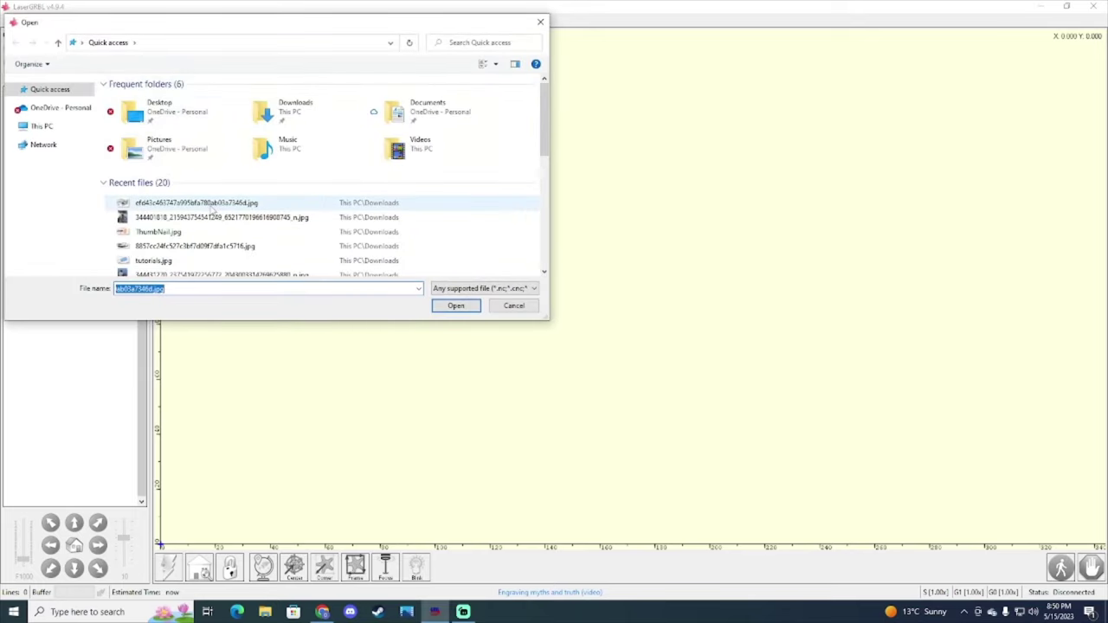
click(214, 209)
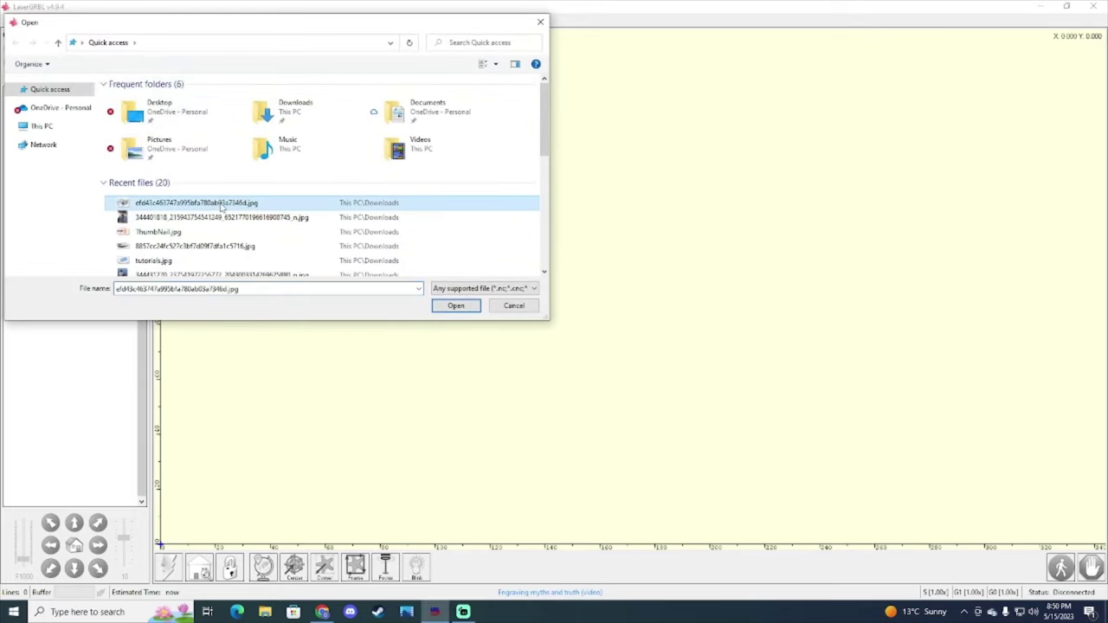
click(457, 309)
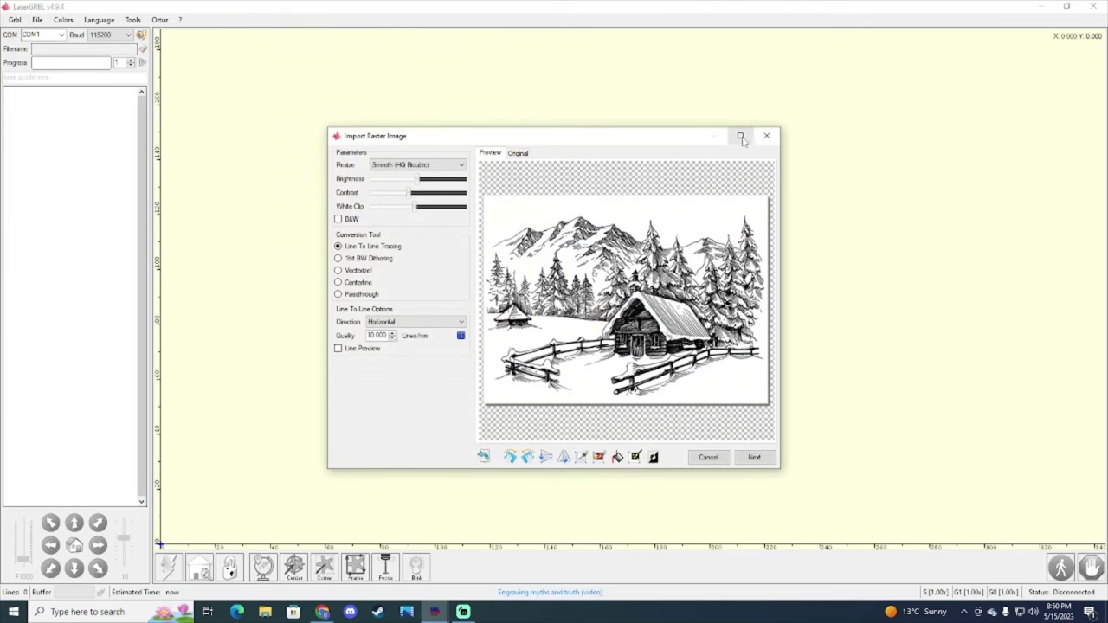
click(740, 135)
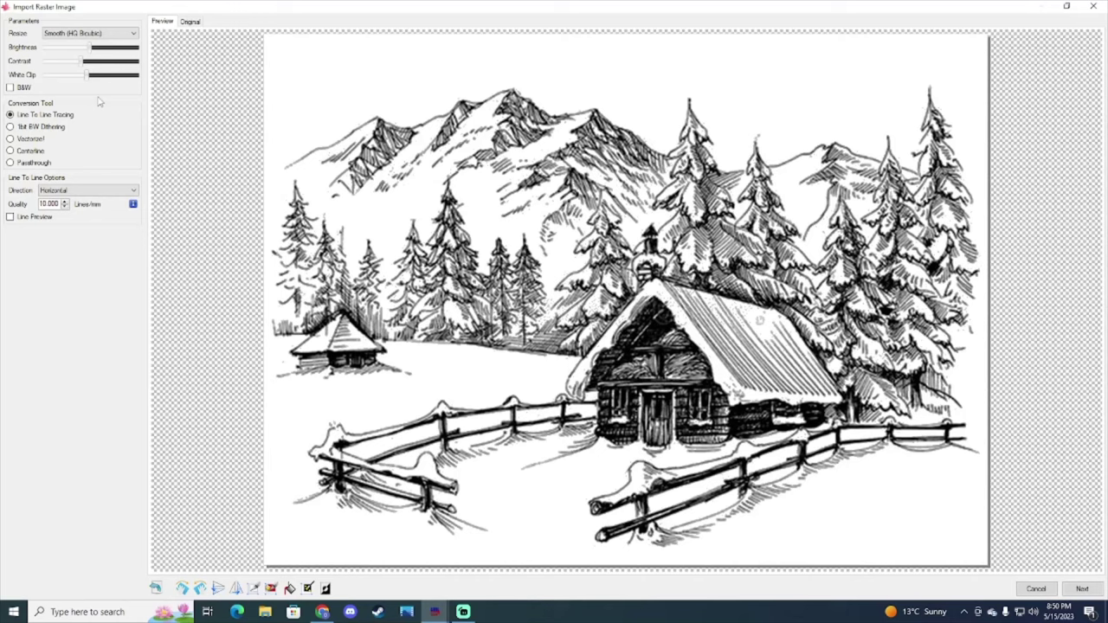
- Adjust the Brightness, Contrast and White Clip sliders for a white background with crisp dark lines
drag(89, 74, 85, 76)
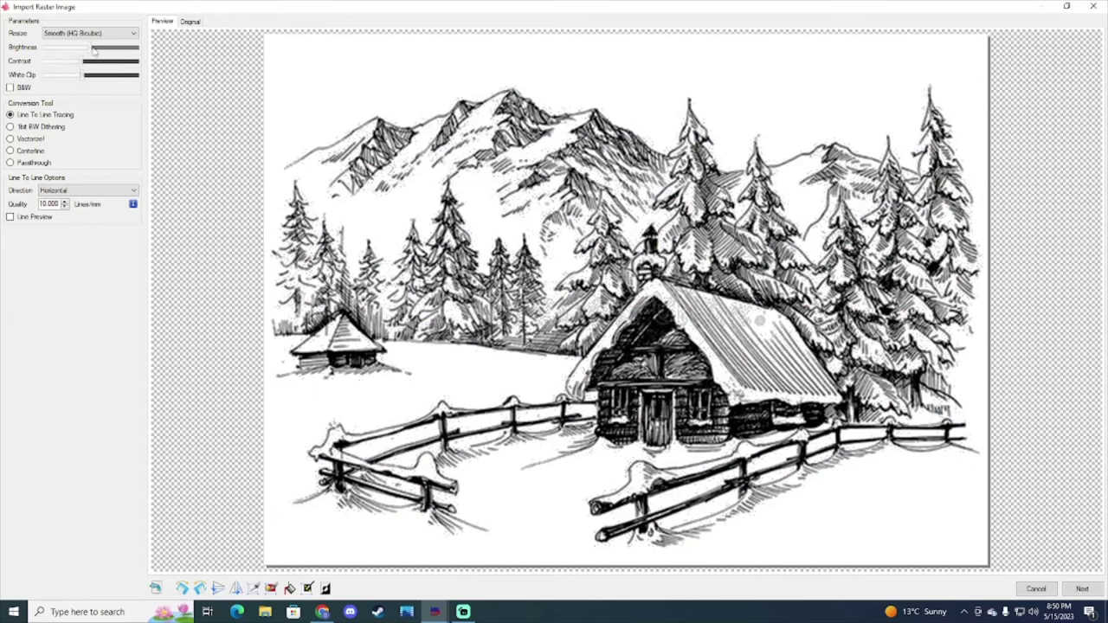
mouse_move(90, 49)
mouse_down()
mouse_move(64, 52)
mouse_move(117, 54)
mouse_move(86, 54)
mouse_move(98, 52)
mouse_up()
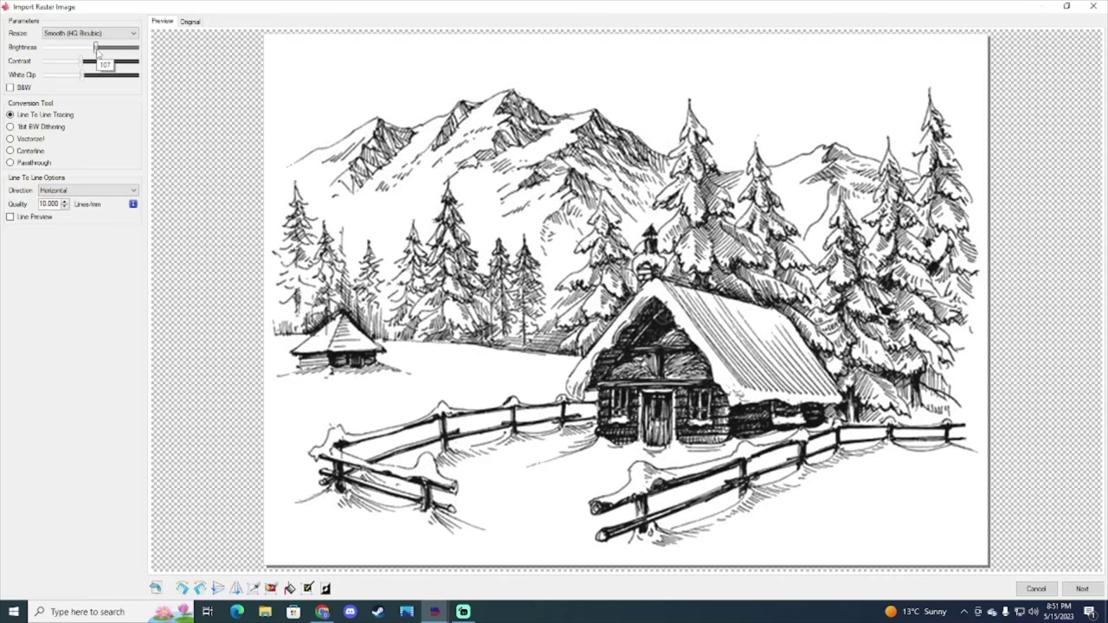
mouse_move(83, 62)
mouse_down()
mouse_move(151, 63)
mouse_move(64, 65)
mouse_up()
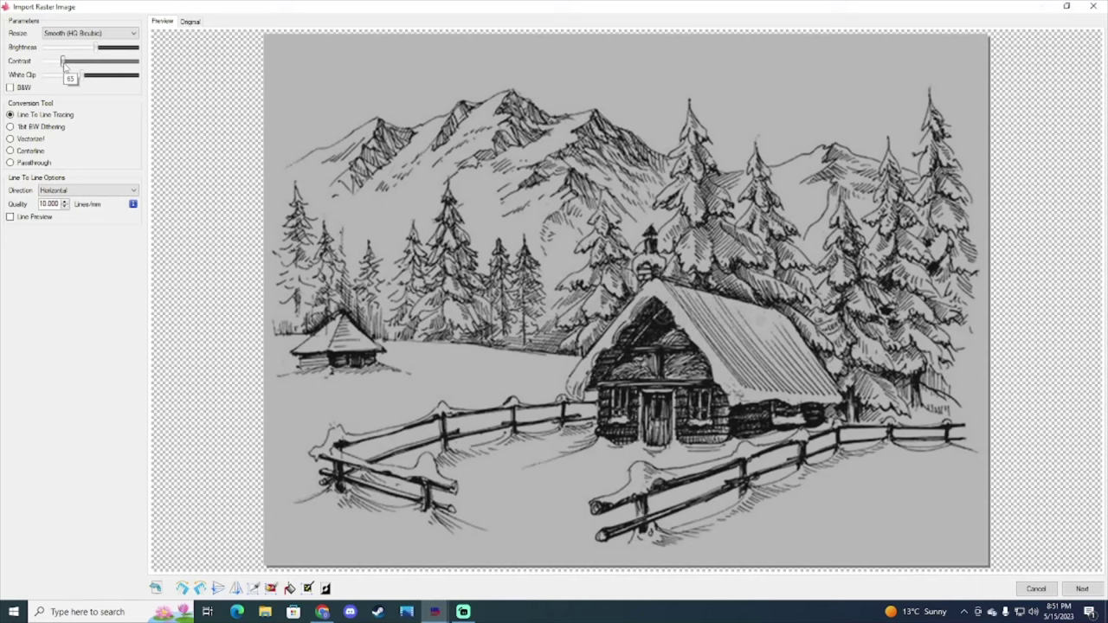
drag(65, 67, 92, 67)
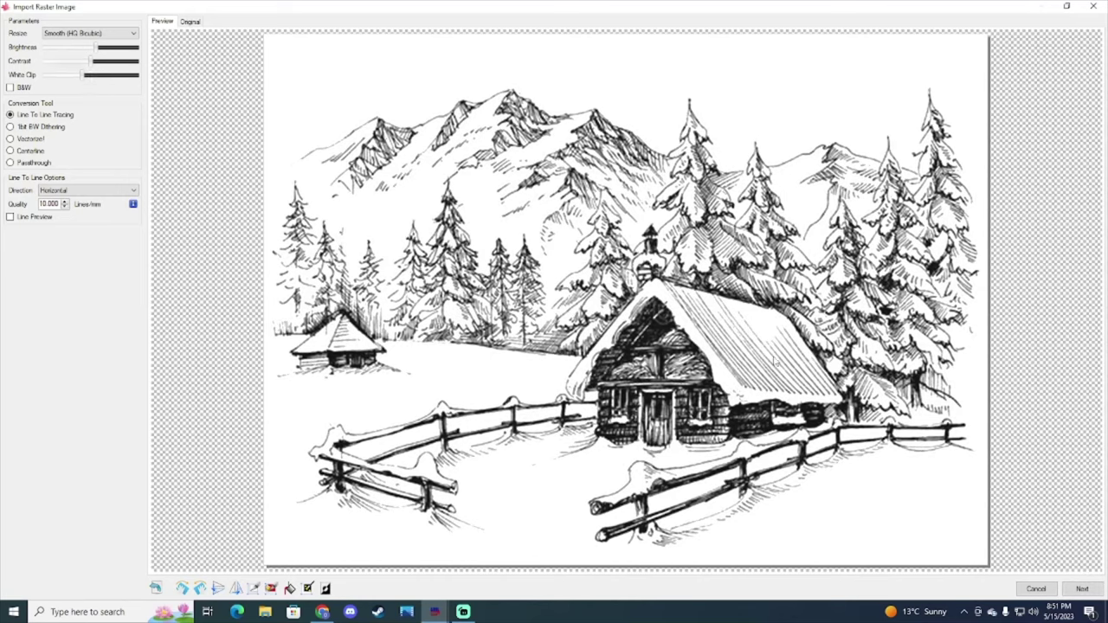
drag(83, 76, 29, 75)
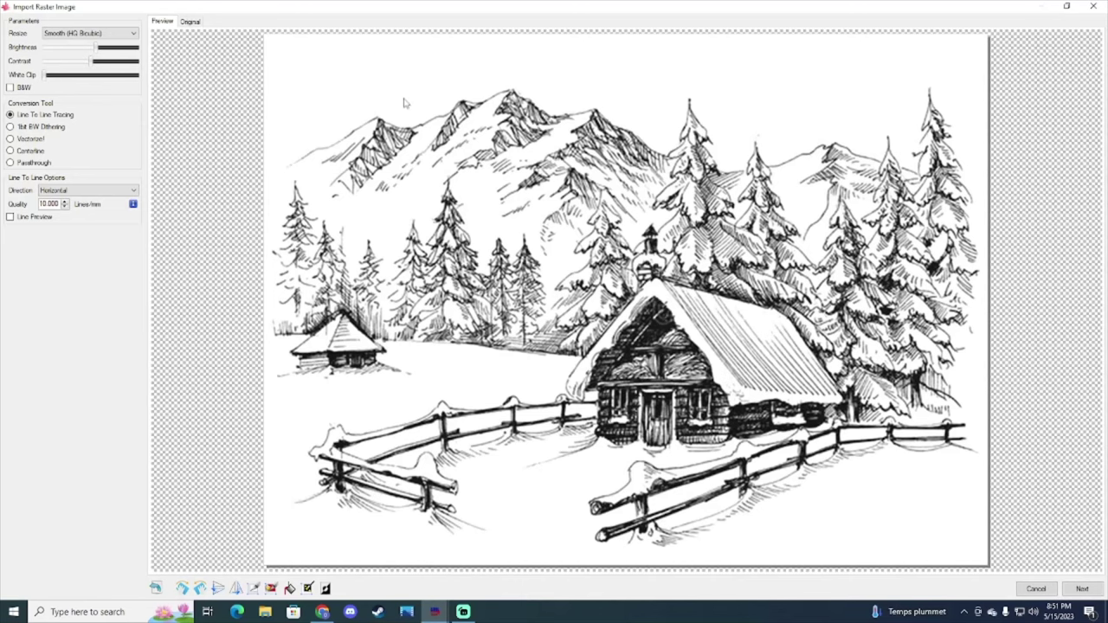
- Drop White Clip to its minimum, try values up to 20, then settle it at 4
click(47, 75)
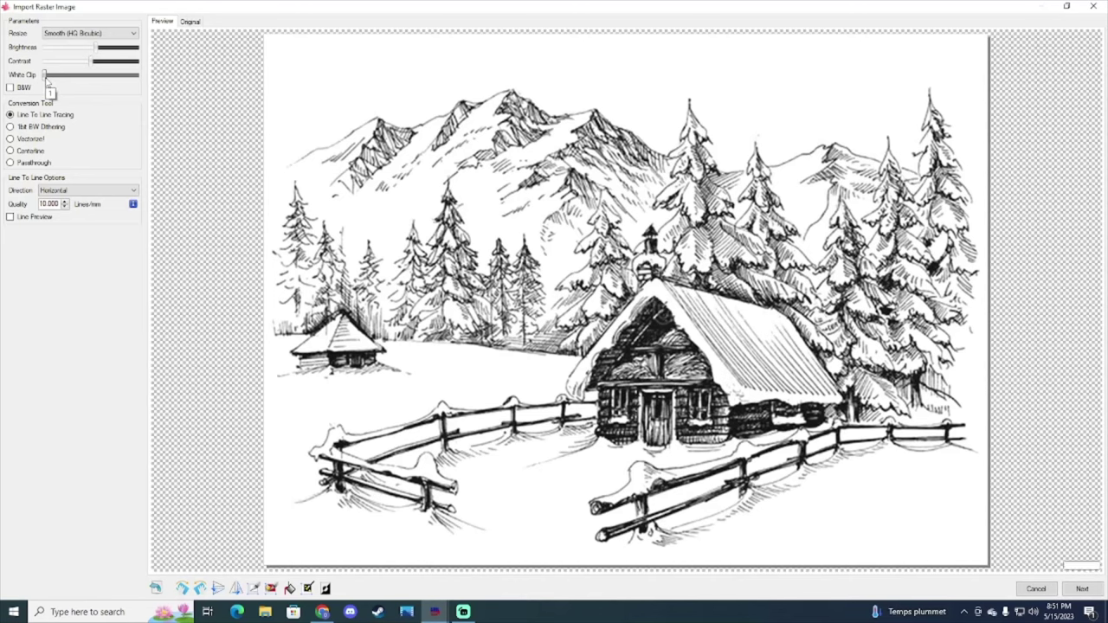
drag(46, 76, 53, 77)
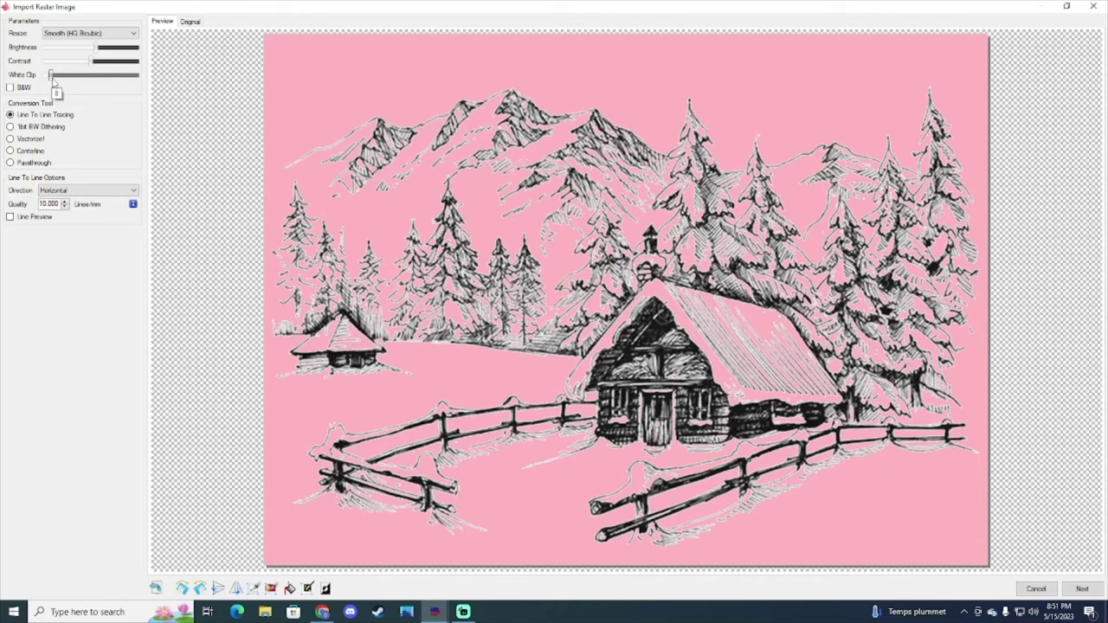
drag(53, 77, 64, 84)
drag(64, 86, 62, 84)
mouse_move(62, 84)
mouse_down()
mouse_move(88, 86)
mouse_move(67, 82)
mouse_up()
drag(61, 85, 49, 87)
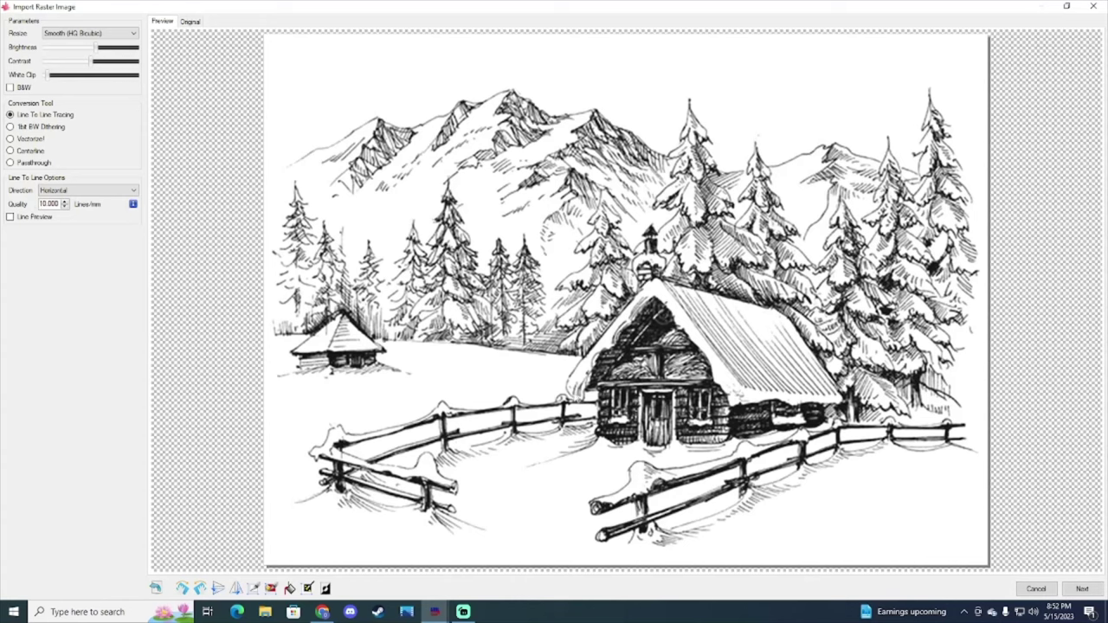
- Move on to the target settings and set the engraving speed to 1700 mm/min
click(1081, 591)
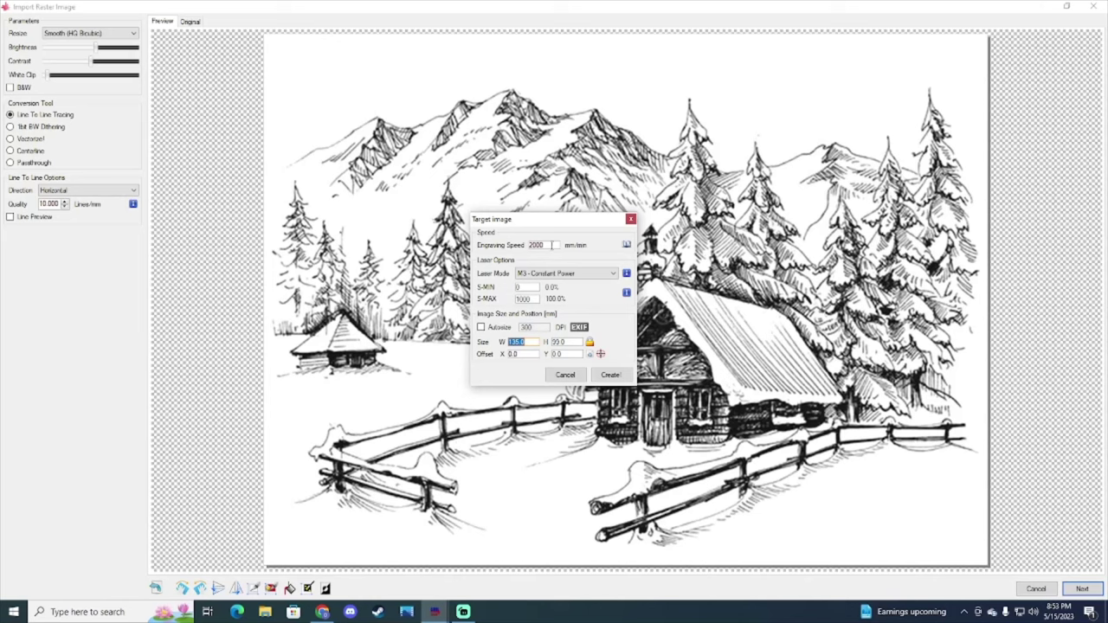
double_click(552, 245)
text(1700)
drag(548, 245, 517, 247)
click(548, 245)
- Set the image width to 180 mm so the height locks to 132 mm
key(BackSpace)
key(BackSpace)
key(BackSpace)
key(BackSpace)
text(180)
drag(538, 343, 509, 343)
key(BackSpace)
text(180)
- Search Google for '1800 mm to' inches in a new tab and change the value to 180
click(322, 612)
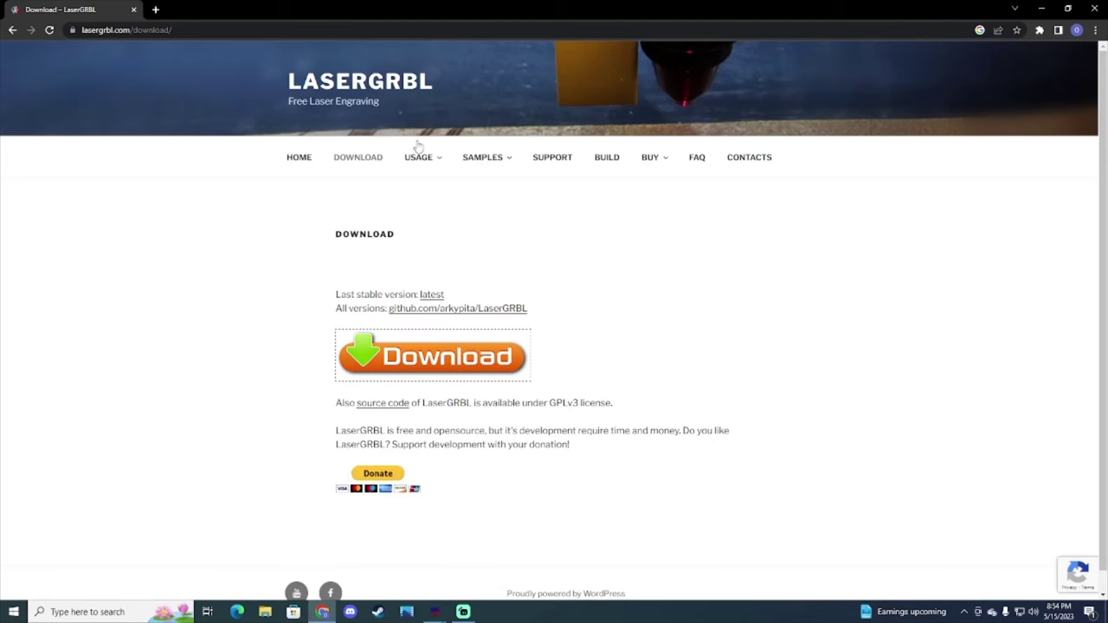
click(153, 10)
text(1800 )
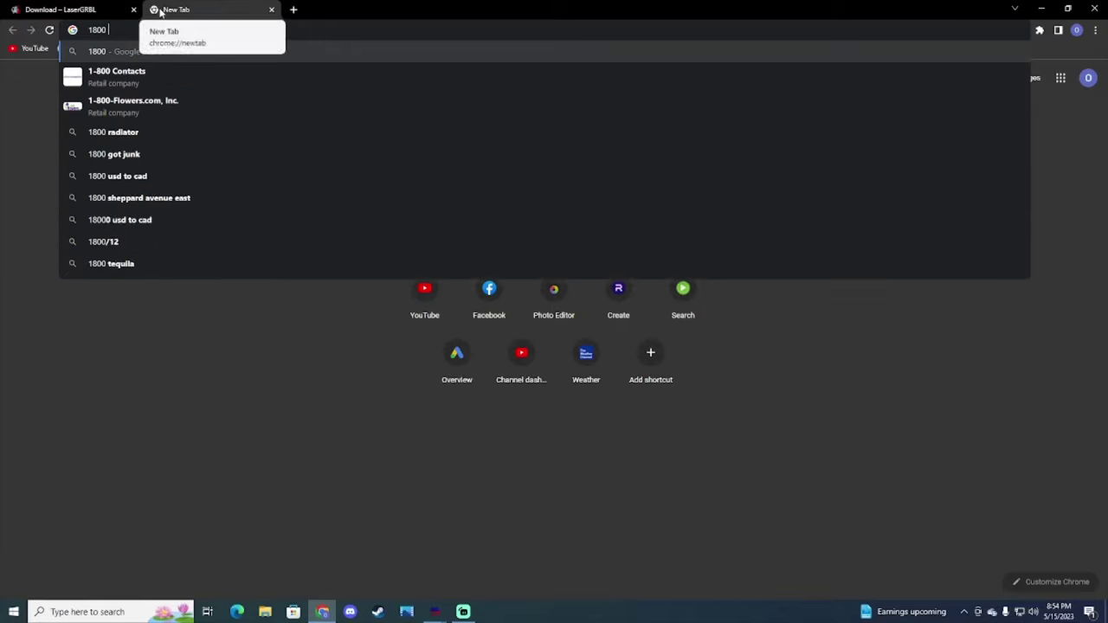
text(mm to)
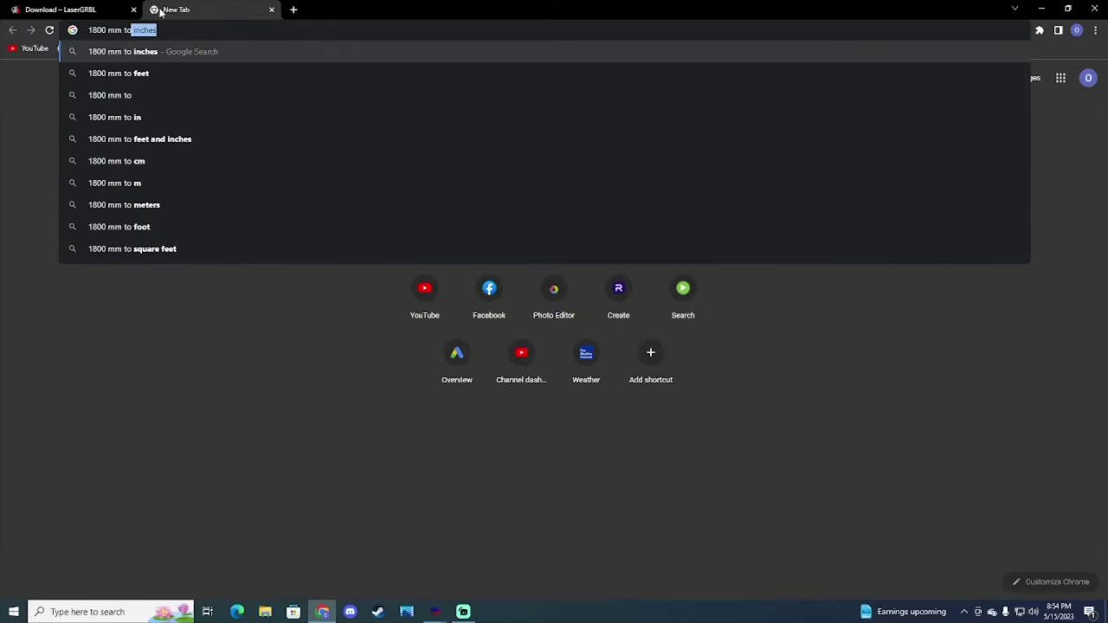
key(Return)
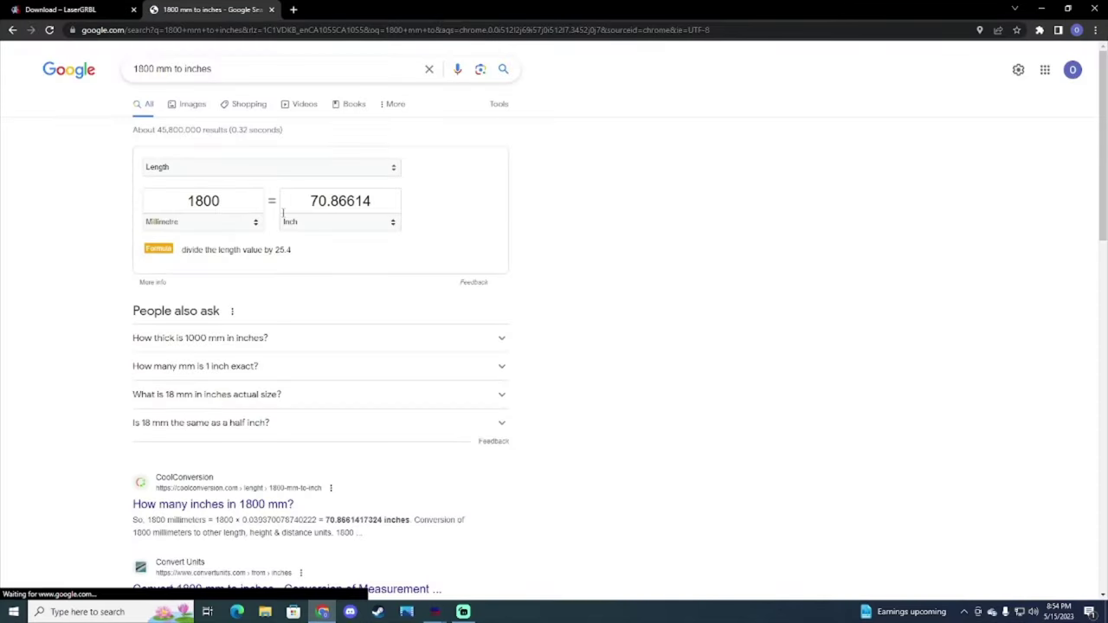
click(234, 201)
text(180)
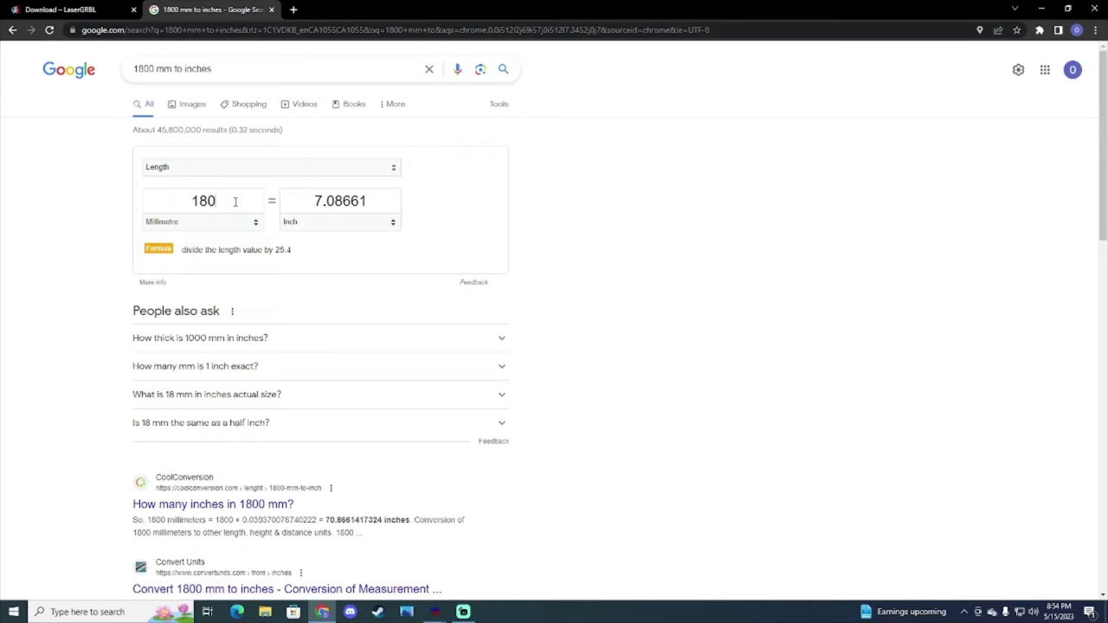
- Check the 7.08661 inch result, then switch back to the LaserGRBL tab and windows
click(386, 207)
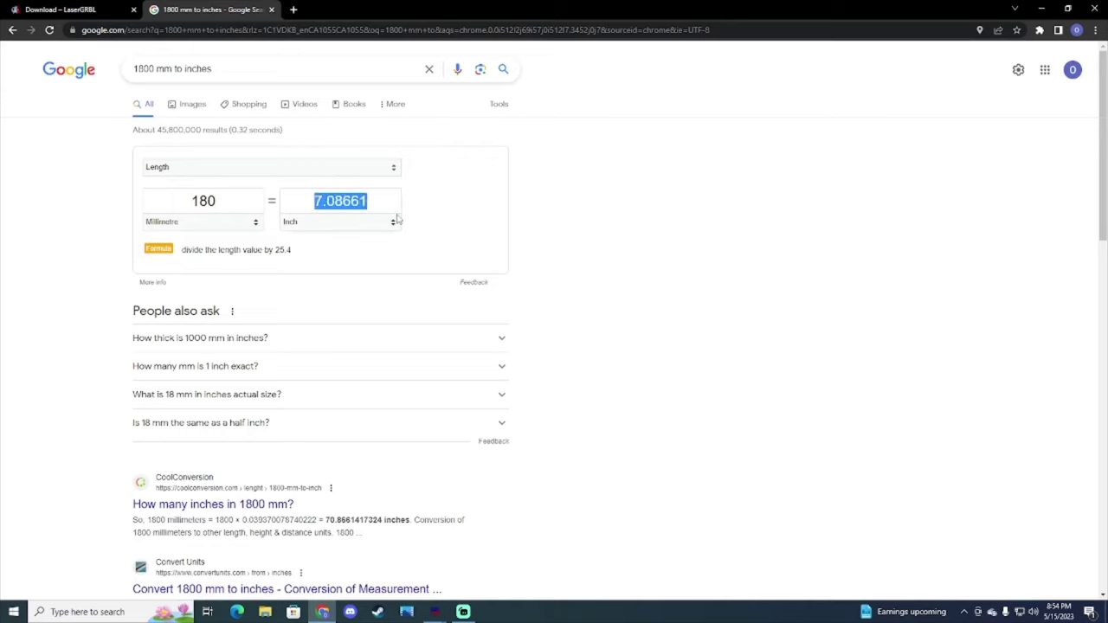
click(394, 218)
click(619, 239)
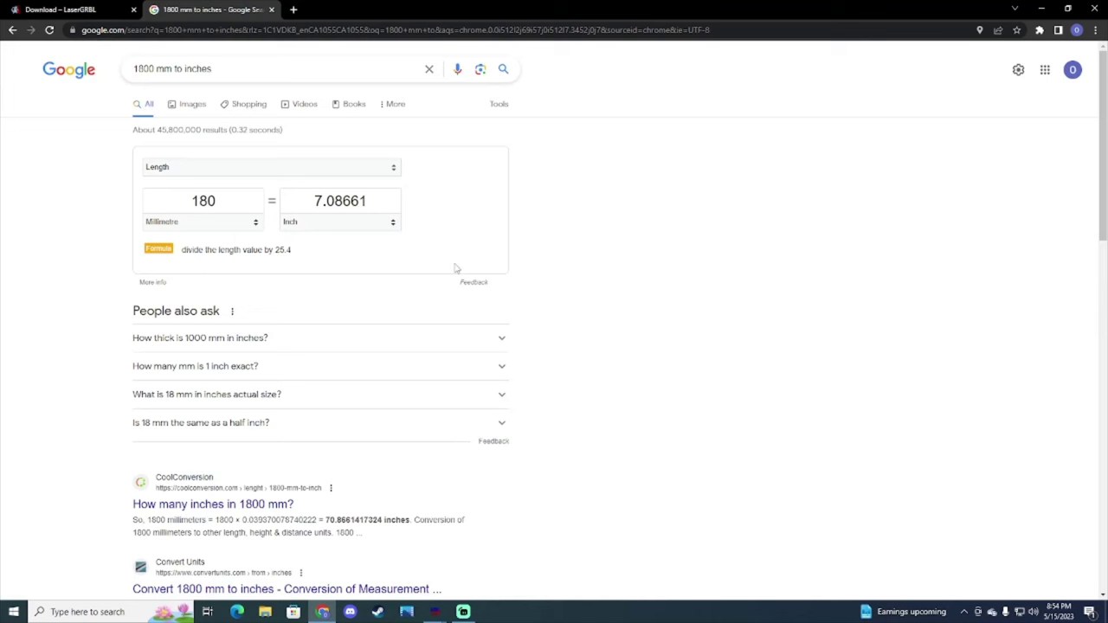
click(60, 10)
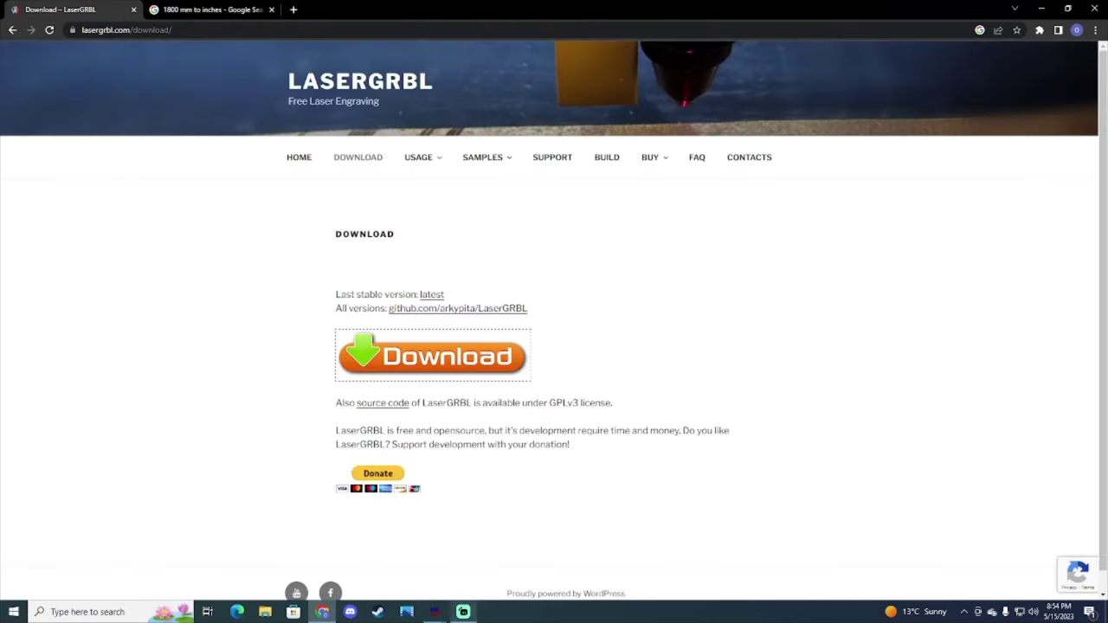
click(435, 613)
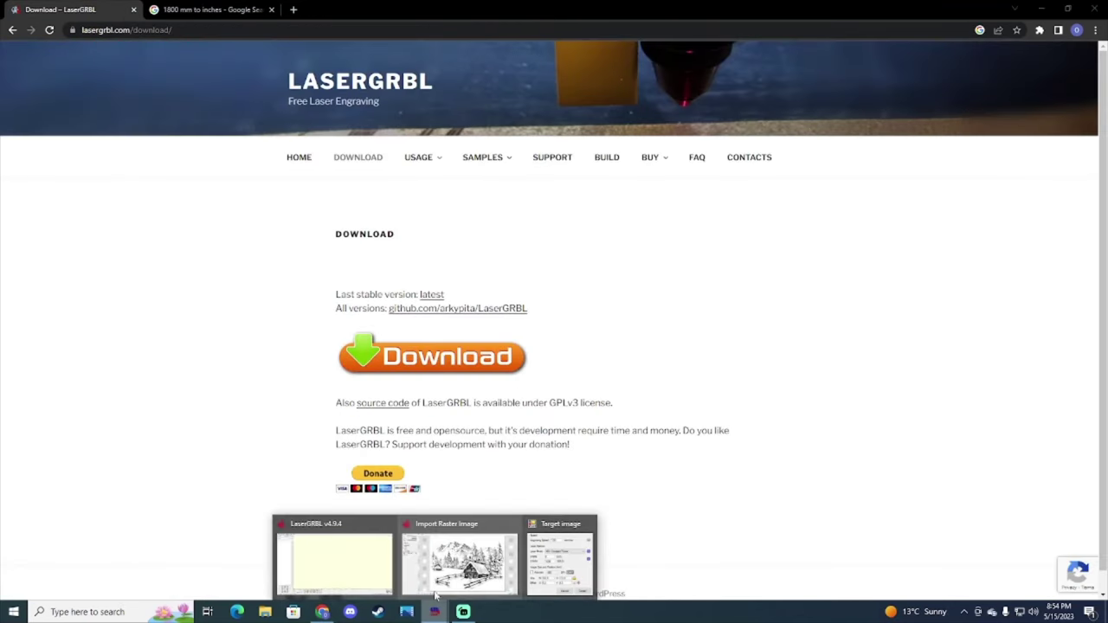
- Return to the Target Image window and create the red cabin engraving preview
click(476, 572)
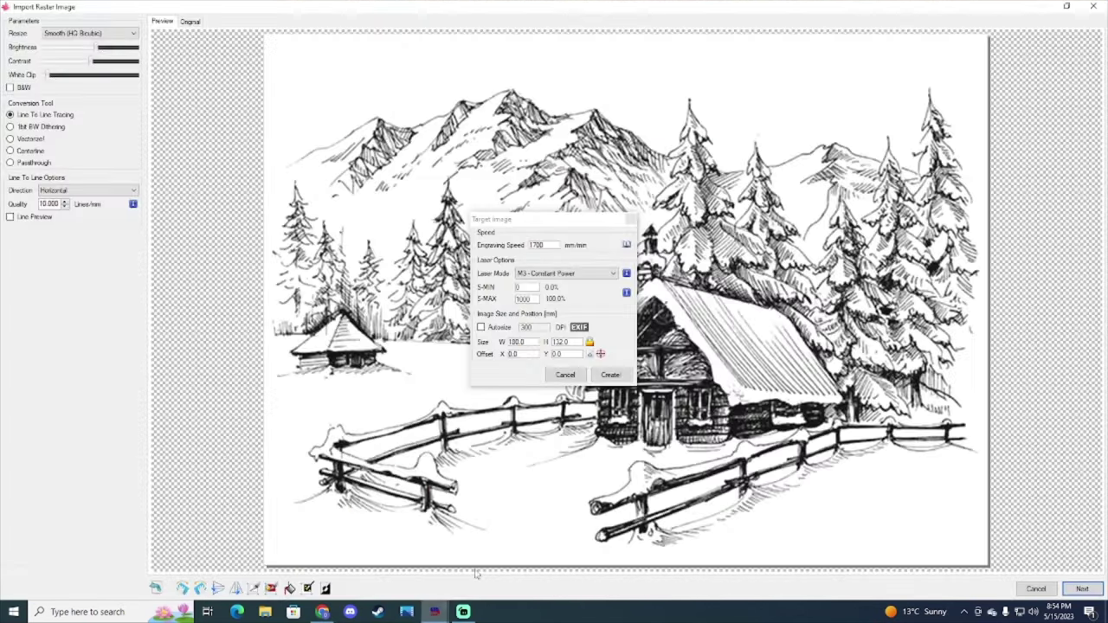
click(611, 376)
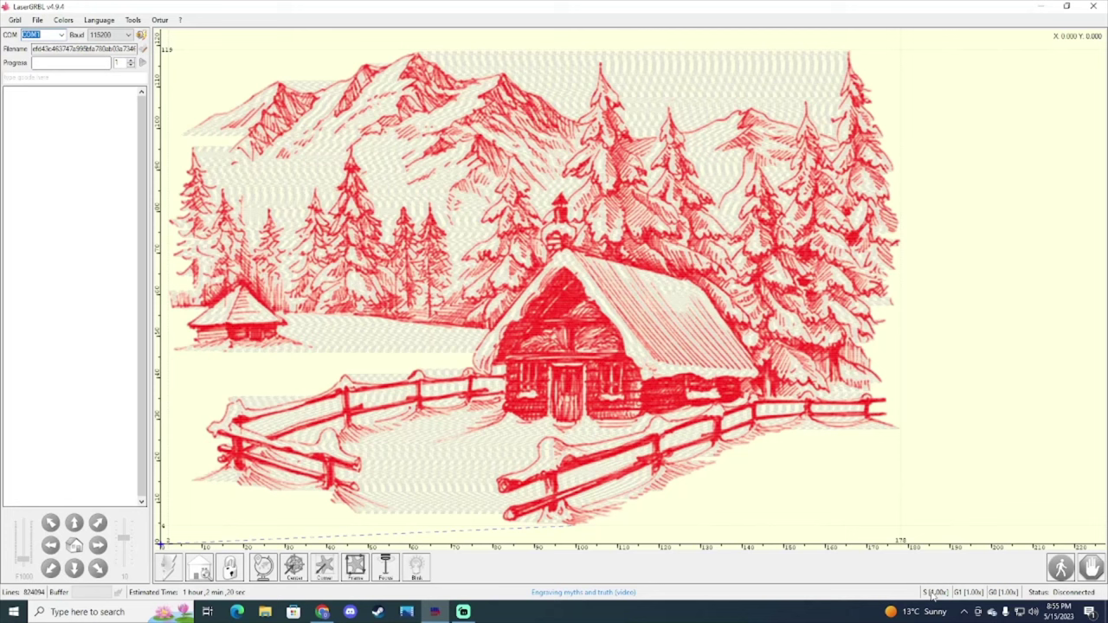
- Open the override sliders, leave power at 1.00x, and raise the passes to 2
click(933, 594)
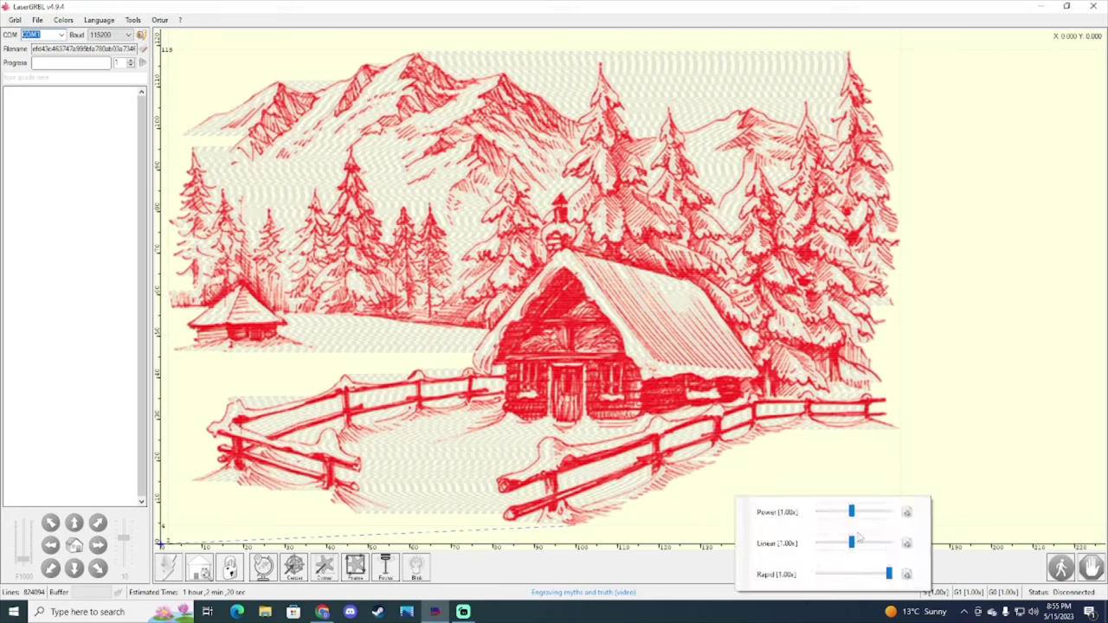
drag(851, 512, 853, 513)
click(131, 61)
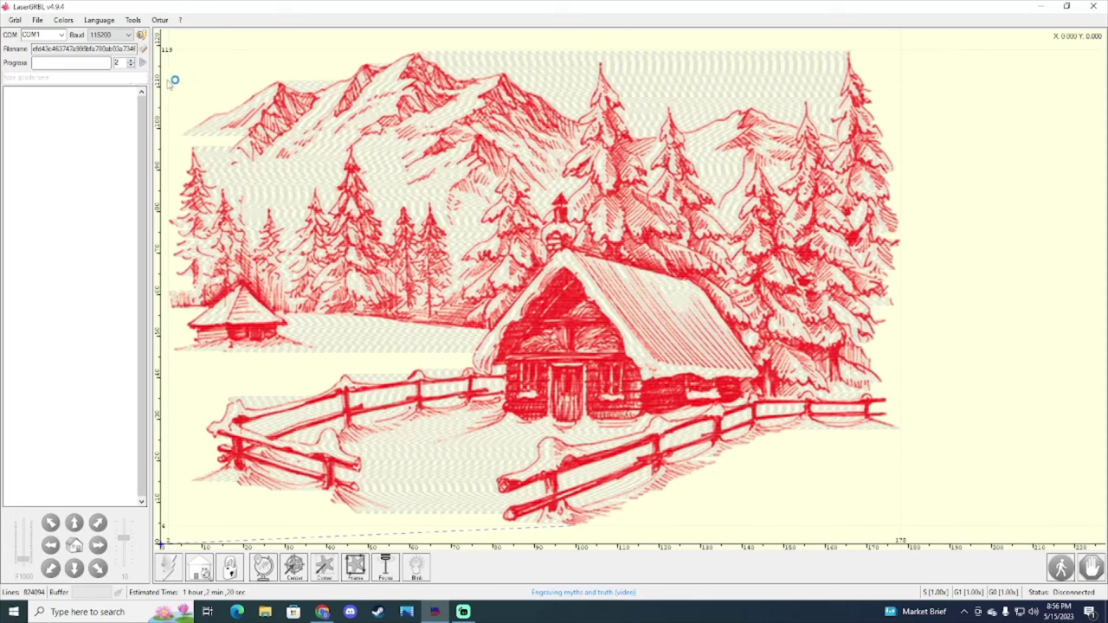
- Open the S [1.00x] override sliders and drag the Power slider down to 0.35x
click(940, 596)
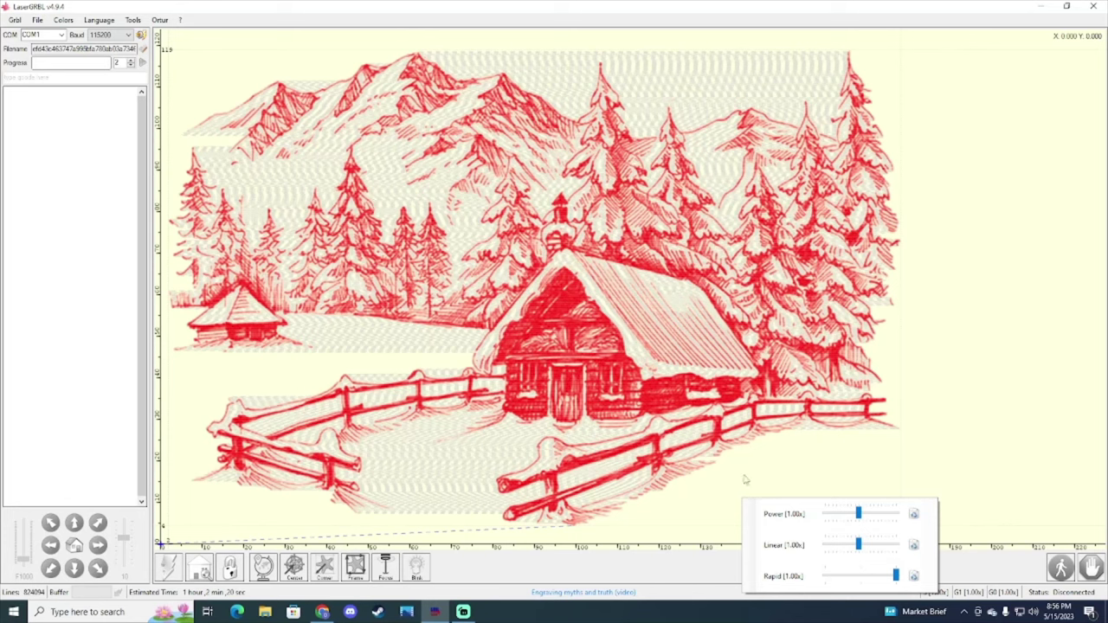
drag(860, 516, 841, 520)
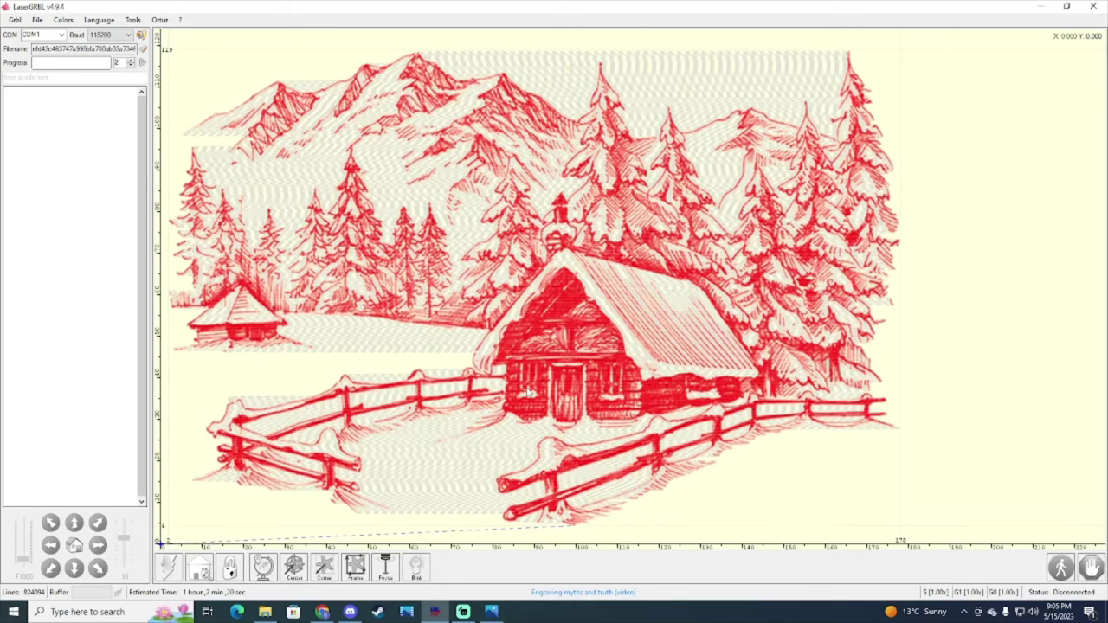
click(465, 613)
click(986, 574)
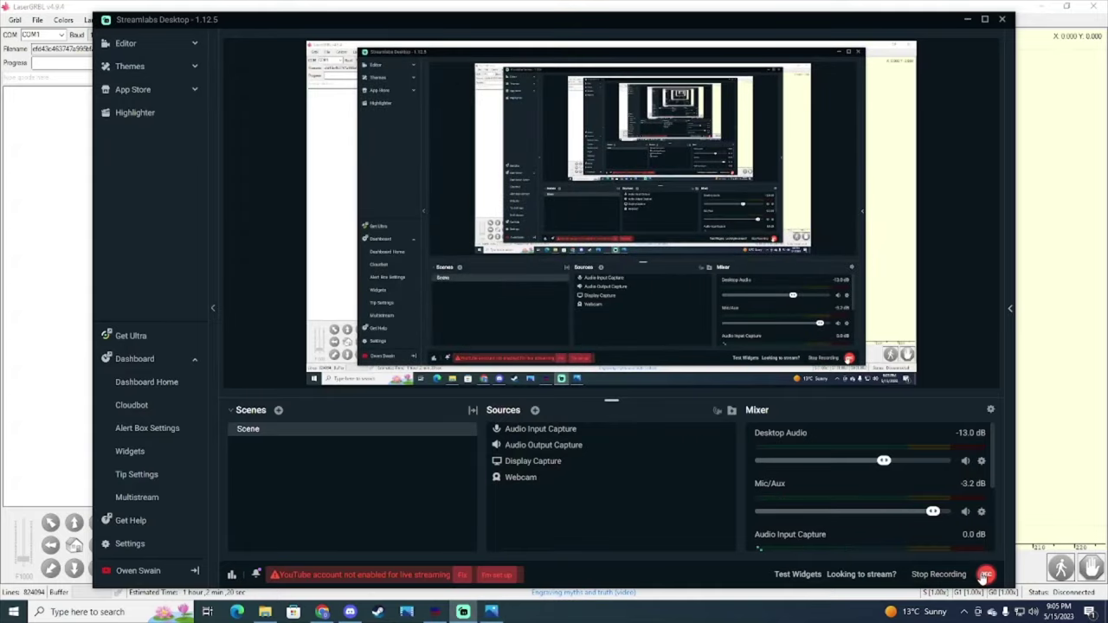